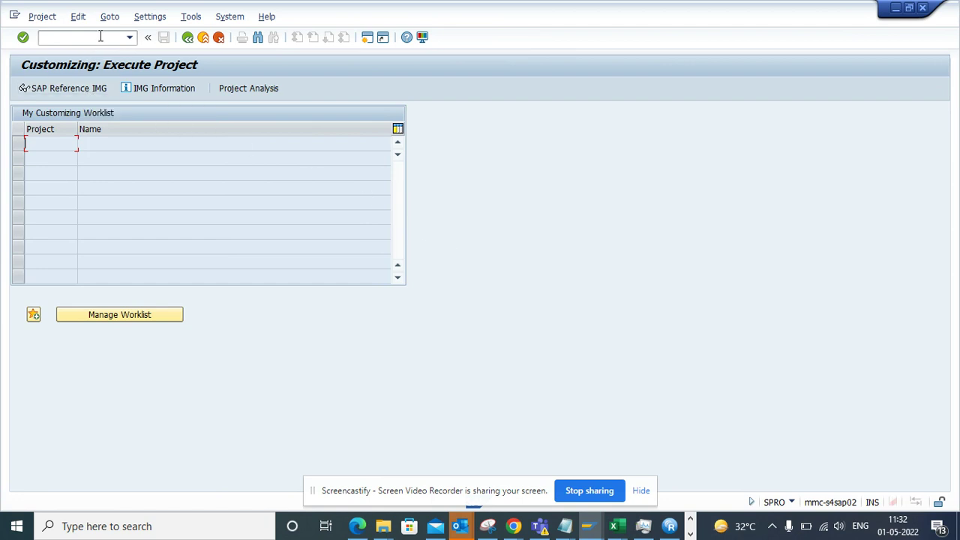
type("/nspro")
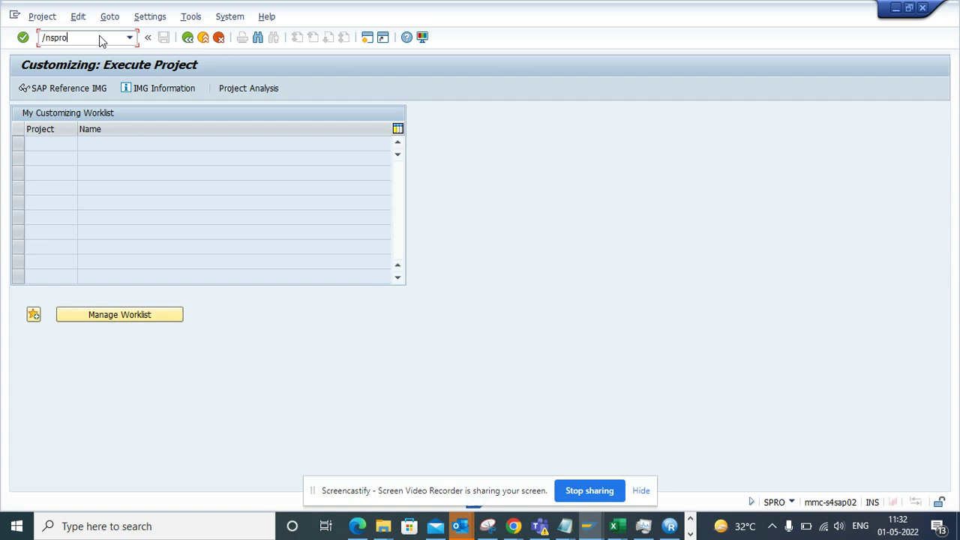
Enter SPRO's SAP Reference IMG and expand Materials Management > Purchasing
key("Return")
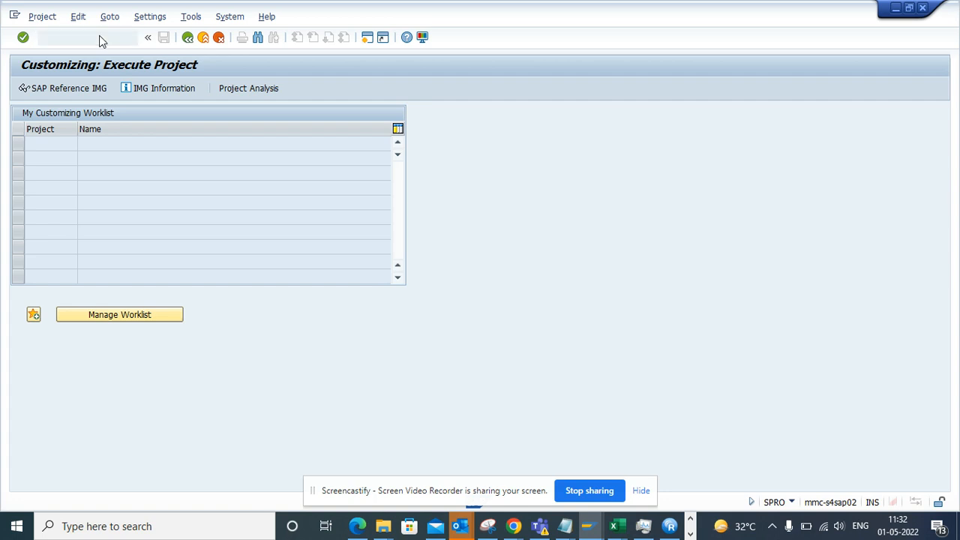
left_click(78, 89)
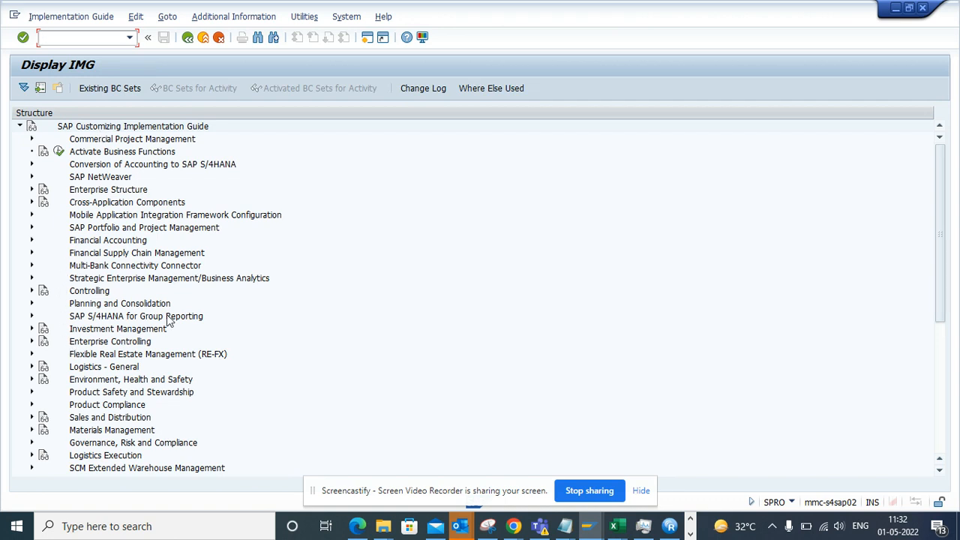
left_click(32, 429)
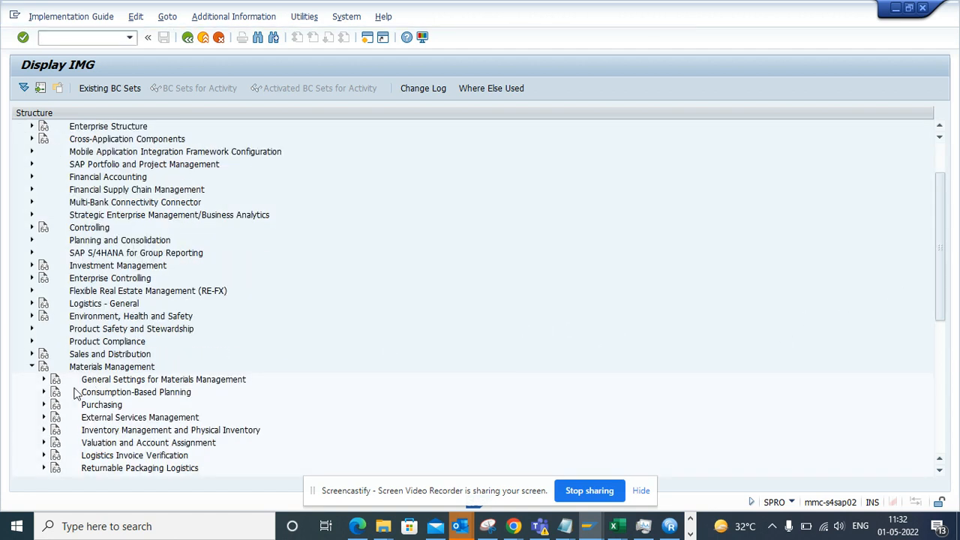
left_click(43, 405)
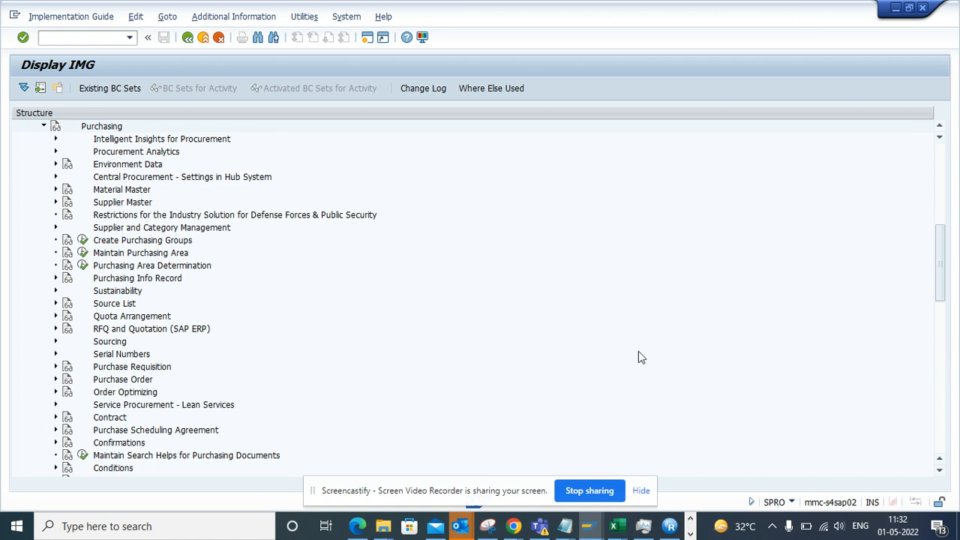
Expand Purchase Requisition > Self-Service Procurement and show Define Machine Learning Scenarios documentation
left_click(56, 367)
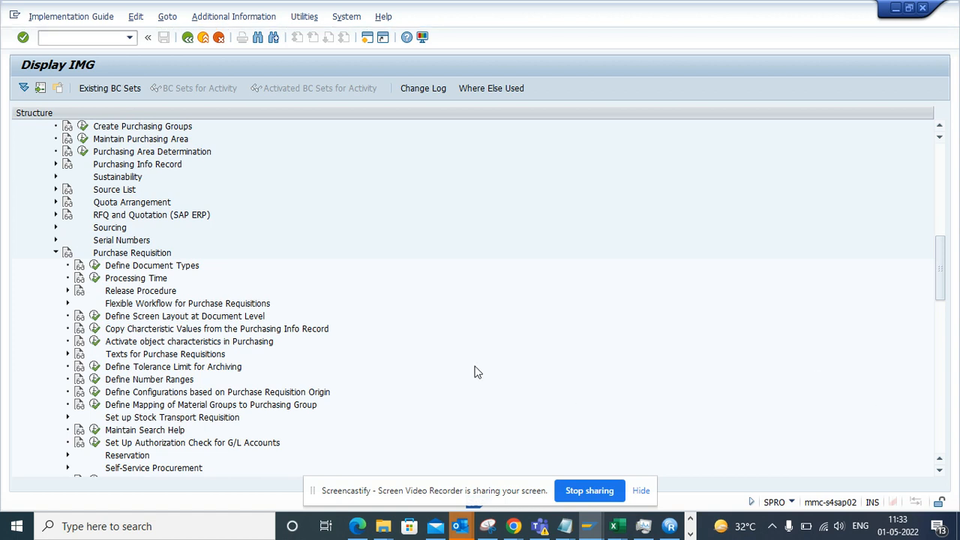
left_click(939, 471)
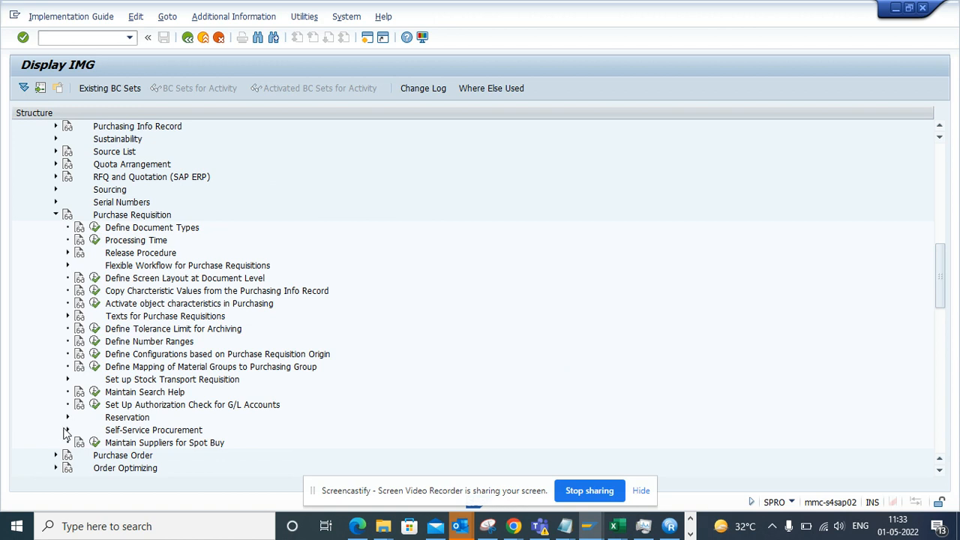
left_click(67, 430)
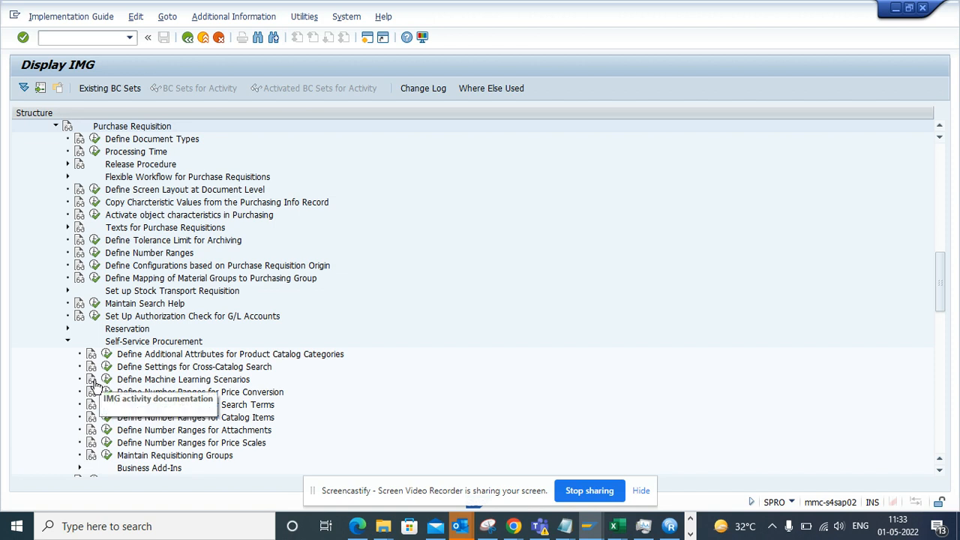
left_click(90, 380)
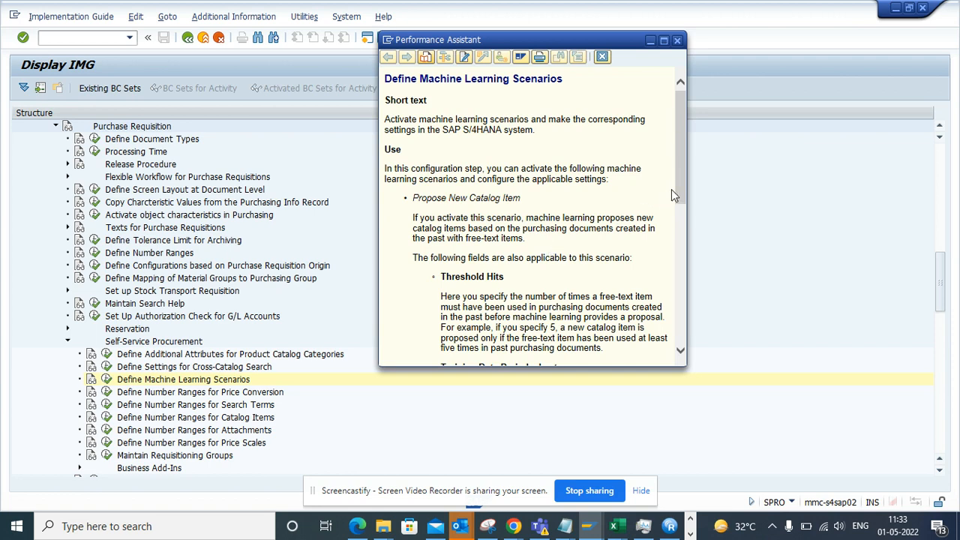
left_click_drag(682, 183, 684, 194)
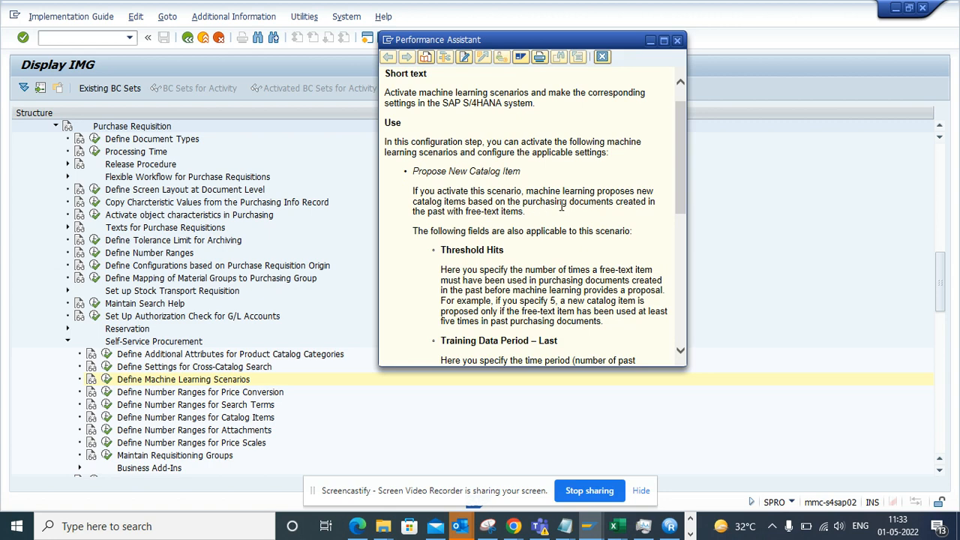
left_click_drag(678, 193, 678, 226)
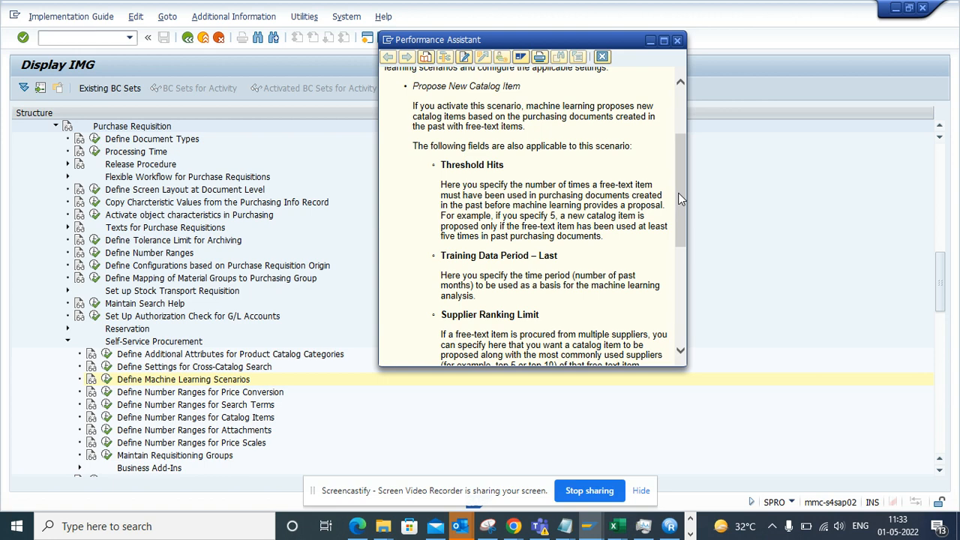
left_click_drag(678, 193, 685, 273)
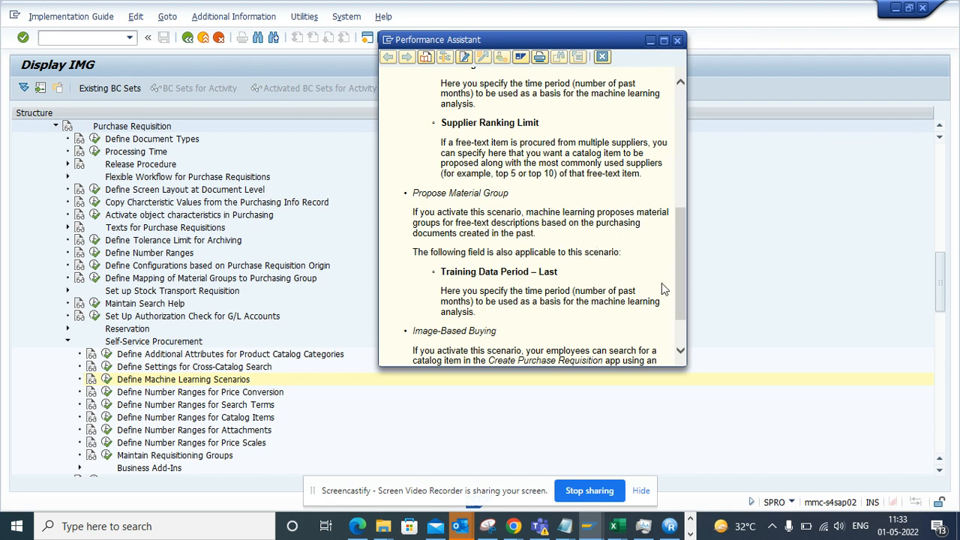
scroll(682, 276, "down", 2)
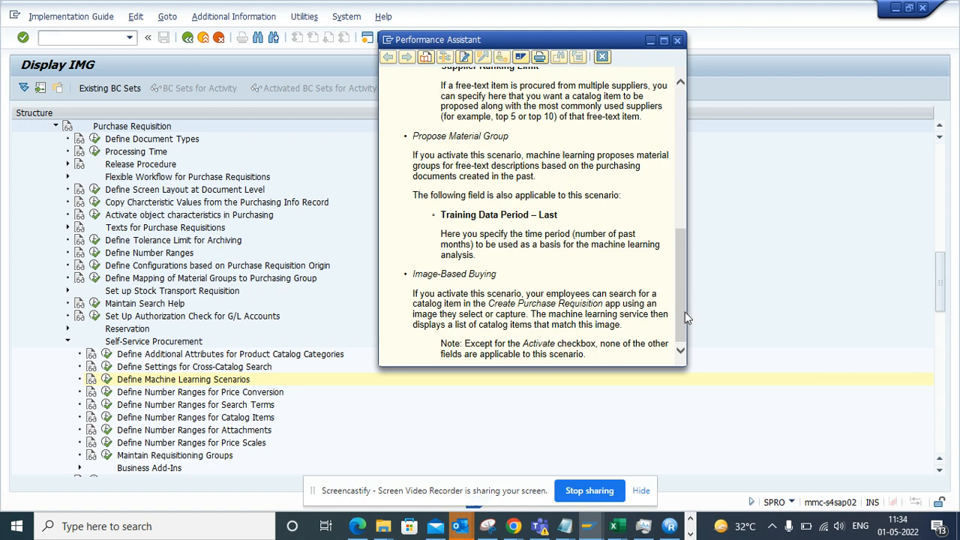
mouse_move(681, 308)
left_mouse_down()
mouse_move(676, 238)
mouse_move(684, 324)
left_mouse_up()
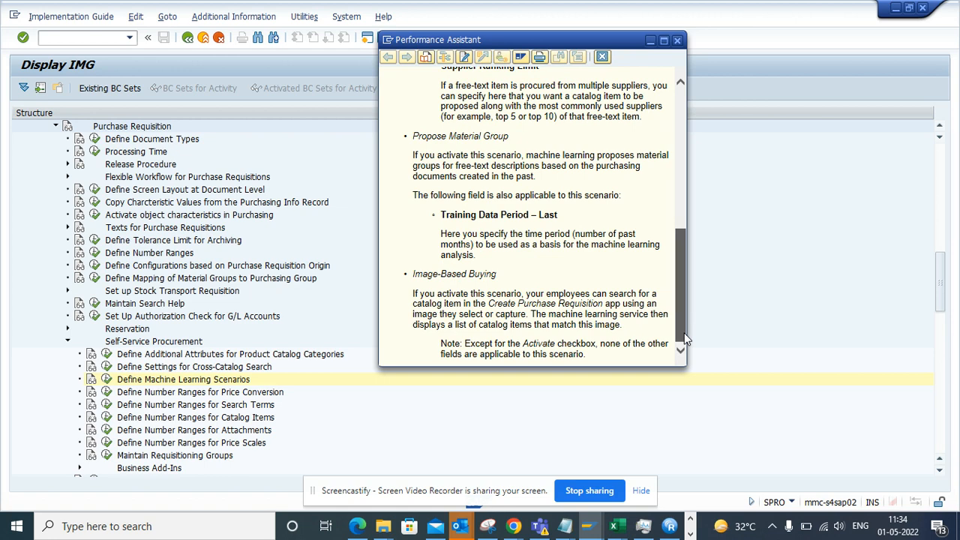
left_click_drag(684, 339, 695, 210)
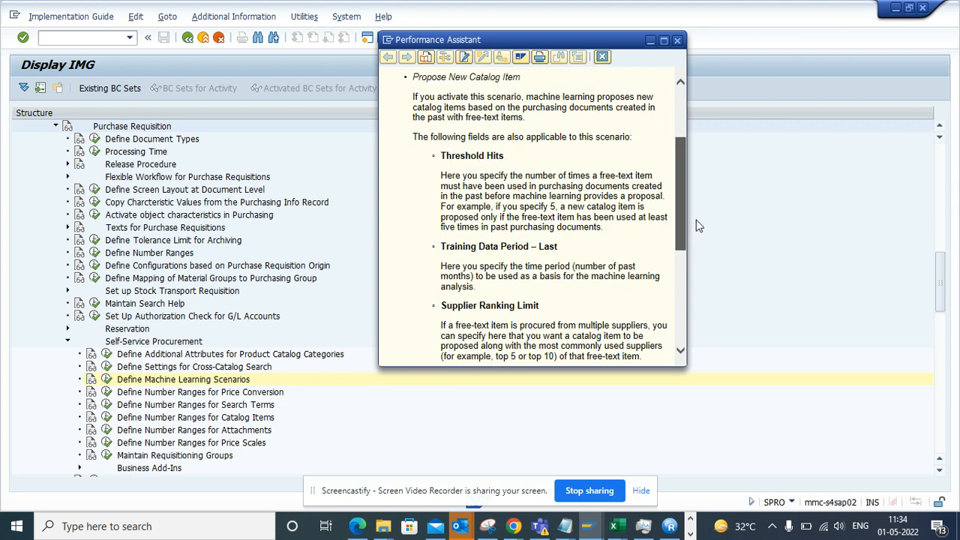
left_click_drag(695, 204, 689, 285)
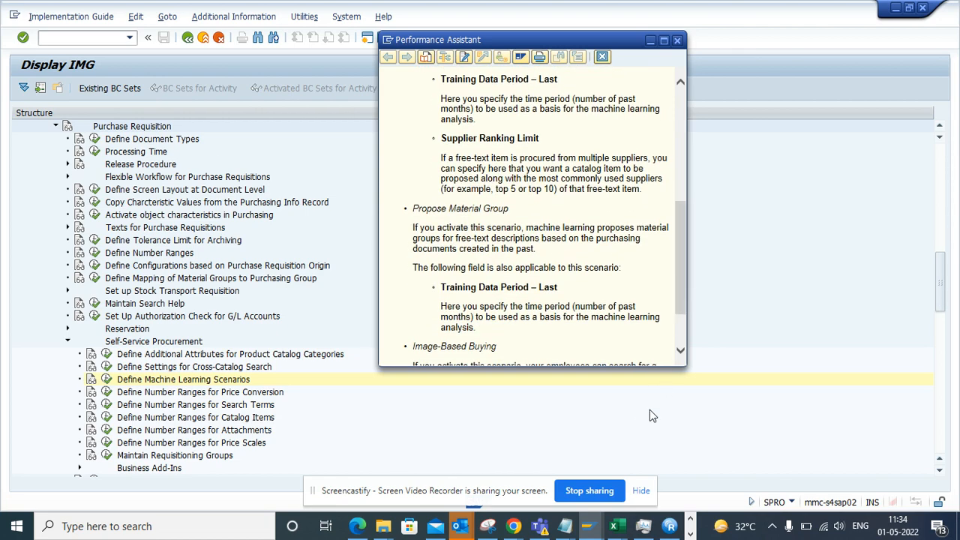